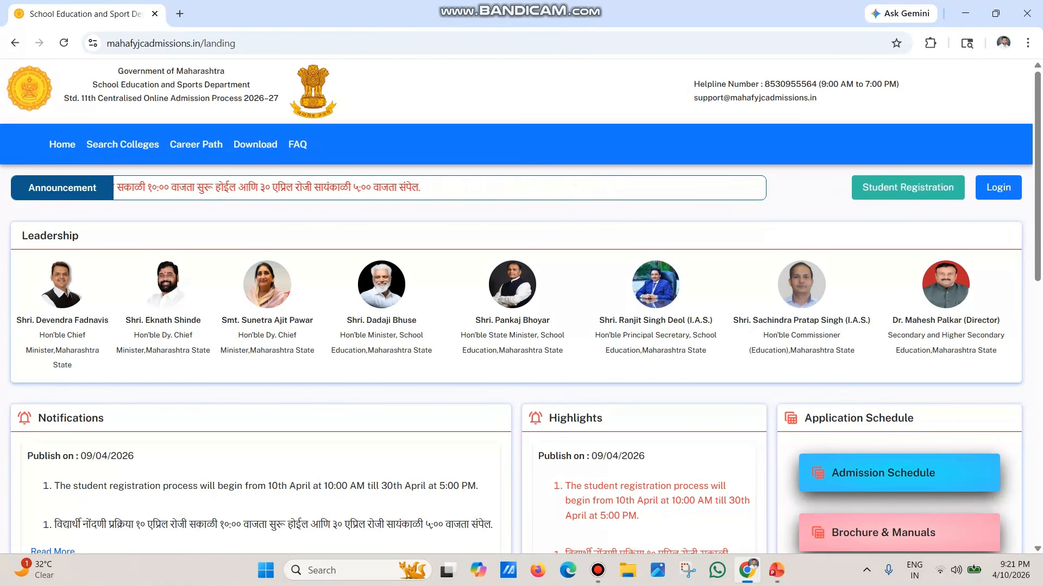
Step: Open Student Registration and choose Within Maharashtra State, Fresher and SSC
click(908, 188)
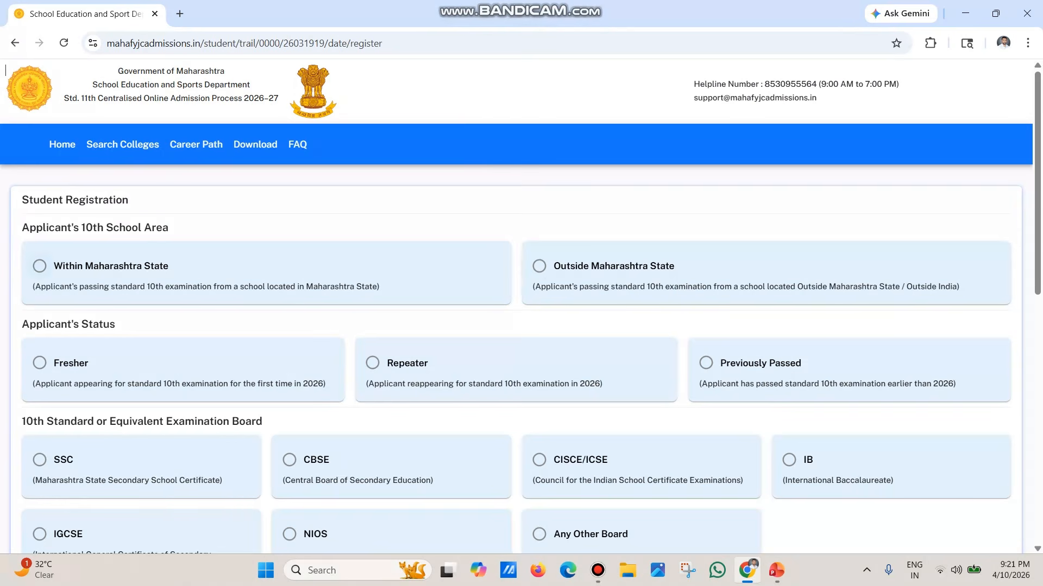
click(39, 266)
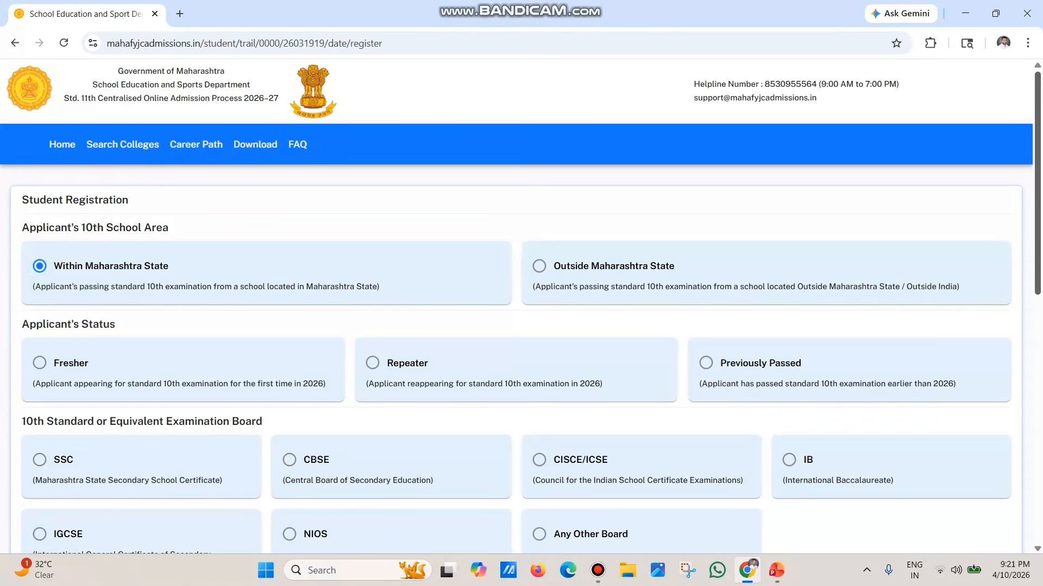
scroll(1037, 179, down, 3)
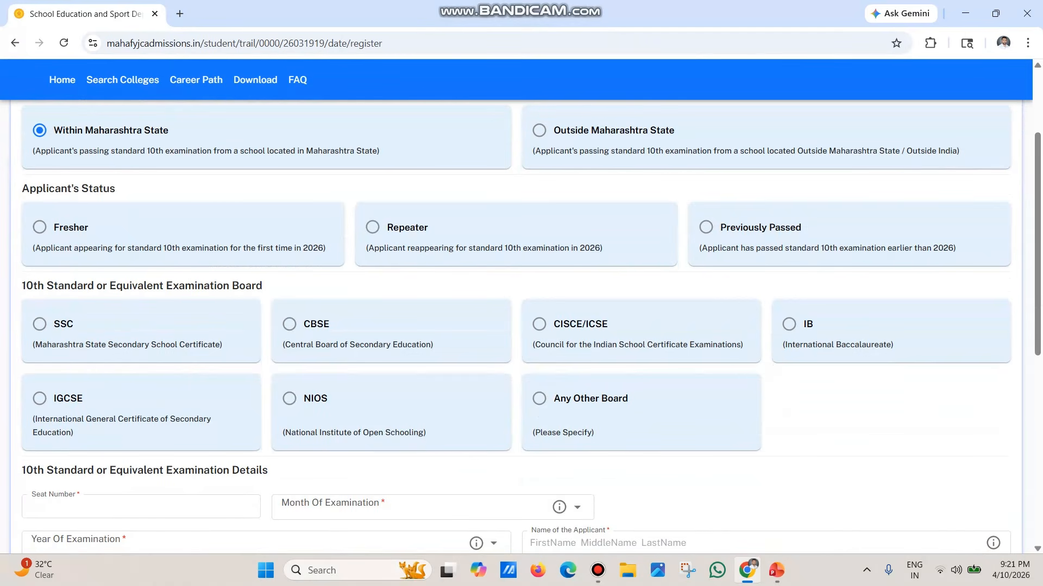
click(39, 227)
click(40, 324)
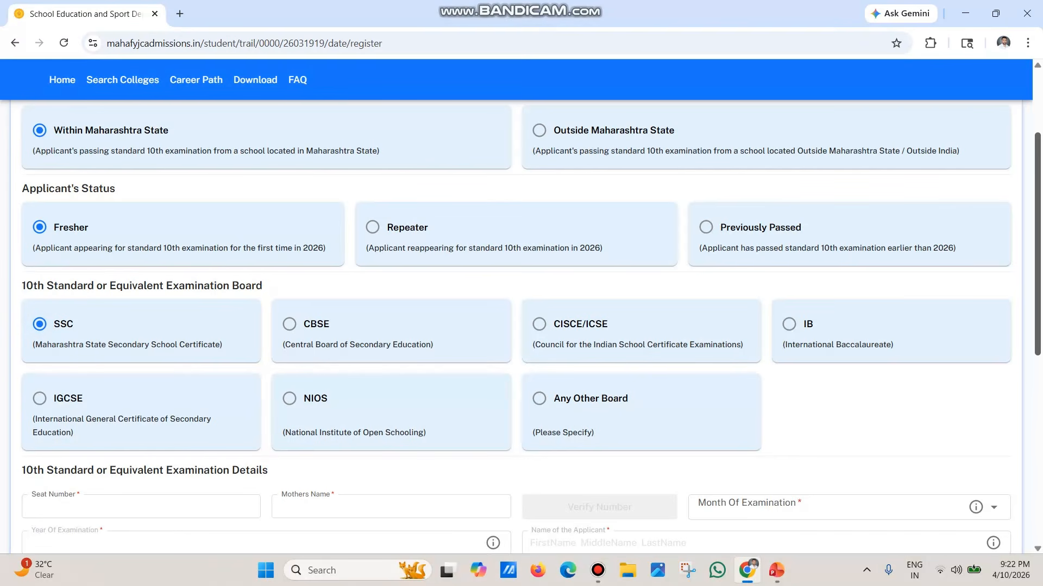
Step: Enter the SSC seat number and mother's name, then verify the seat number
scroll(521, 326, down, 4)
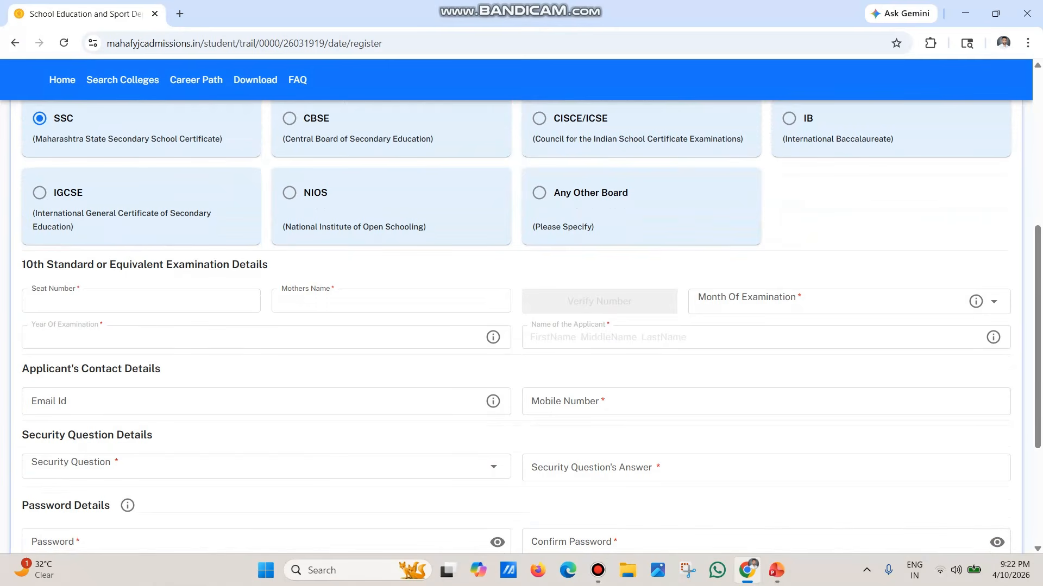
click(141, 302)
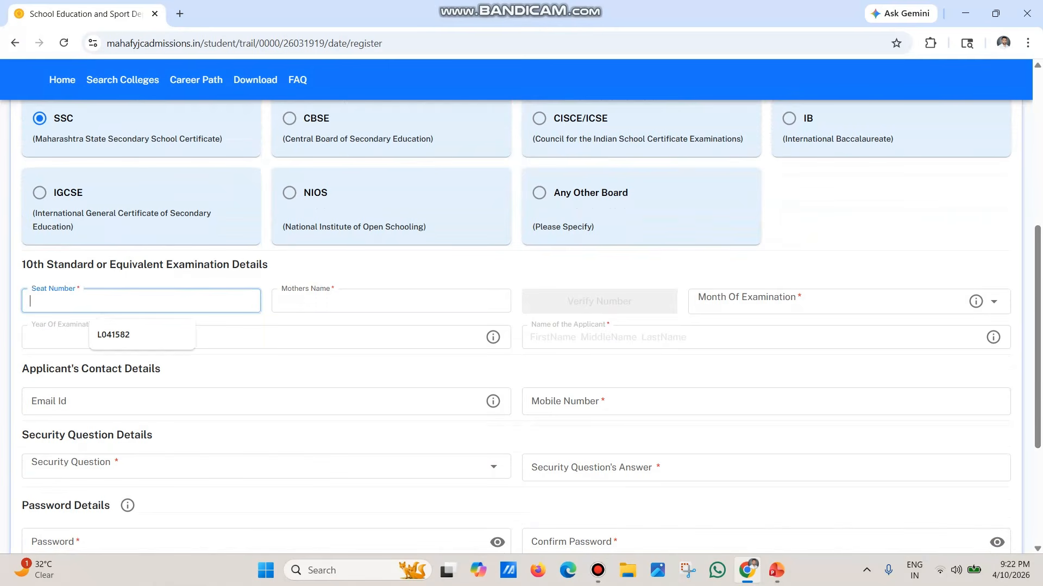
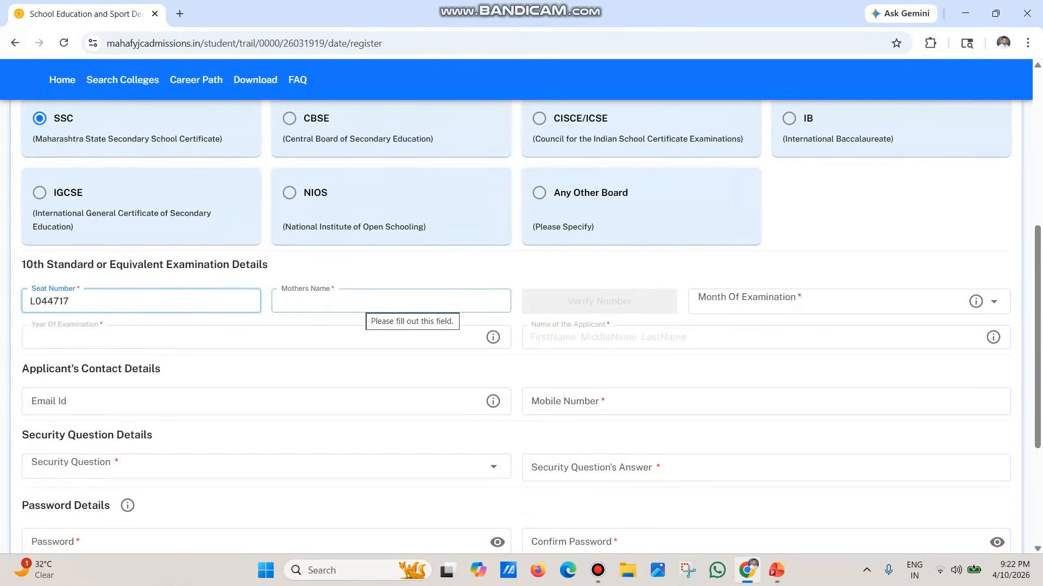
click(362, 301)
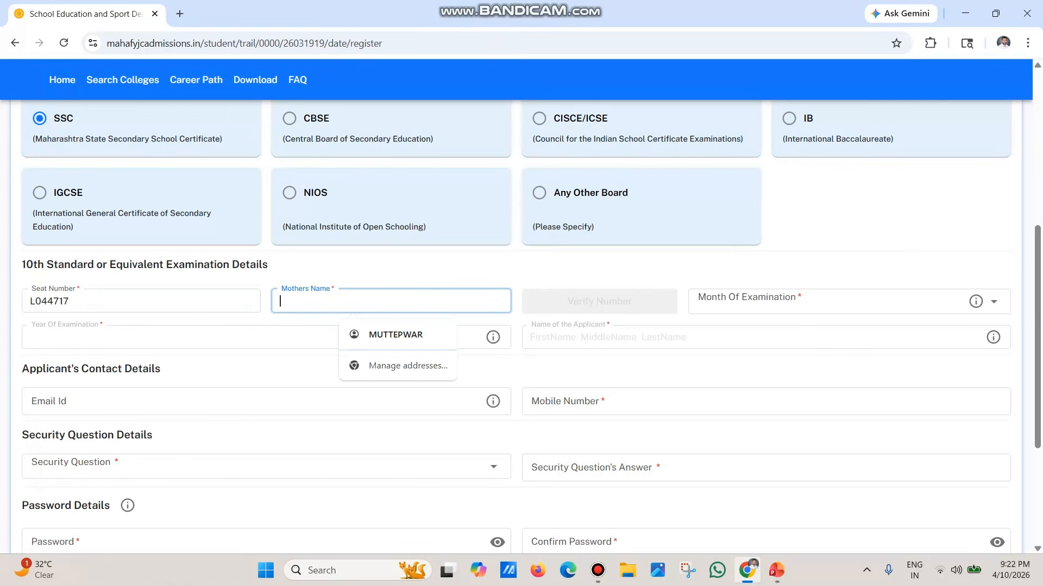
text(pr)
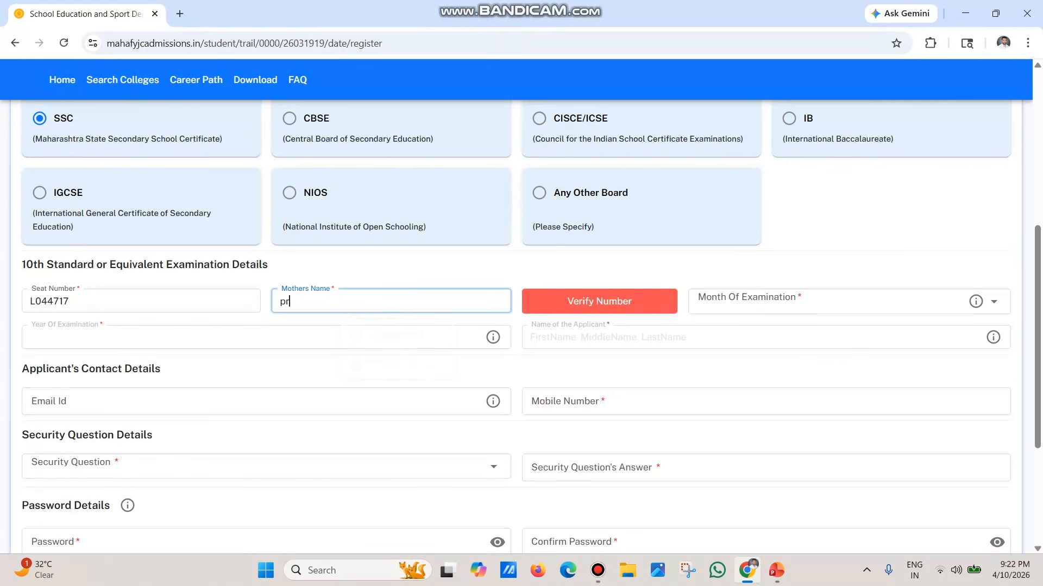
text(iyanka)
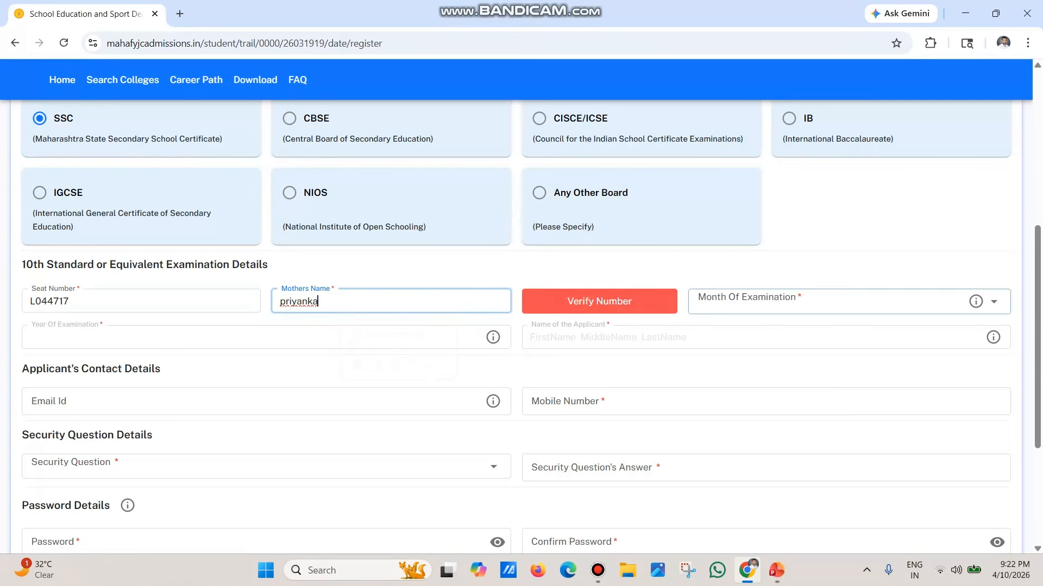
click(599, 301)
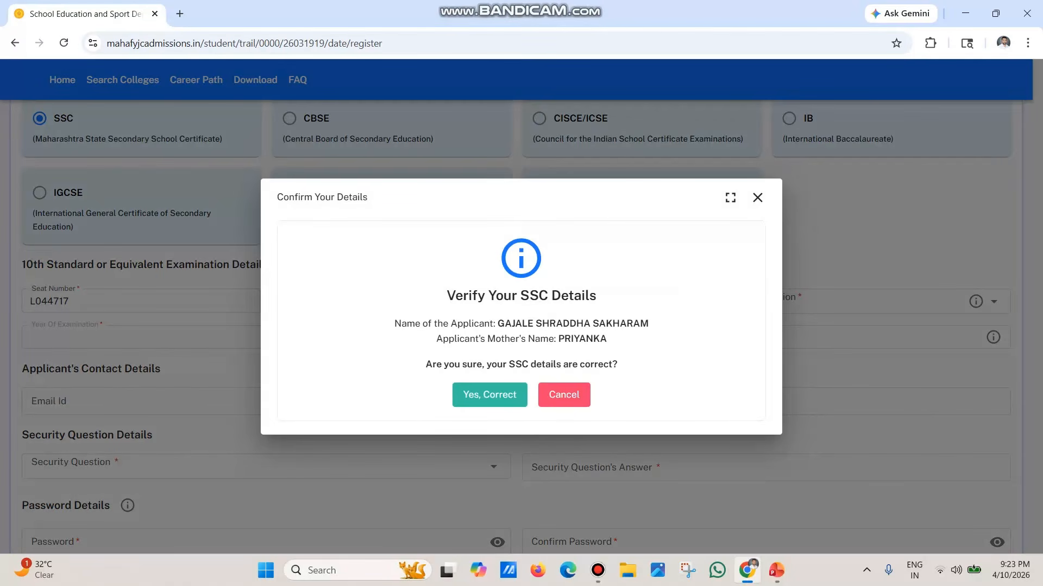
Step: Confirm the SSC details are correct and set the examination month to March
click(490, 394)
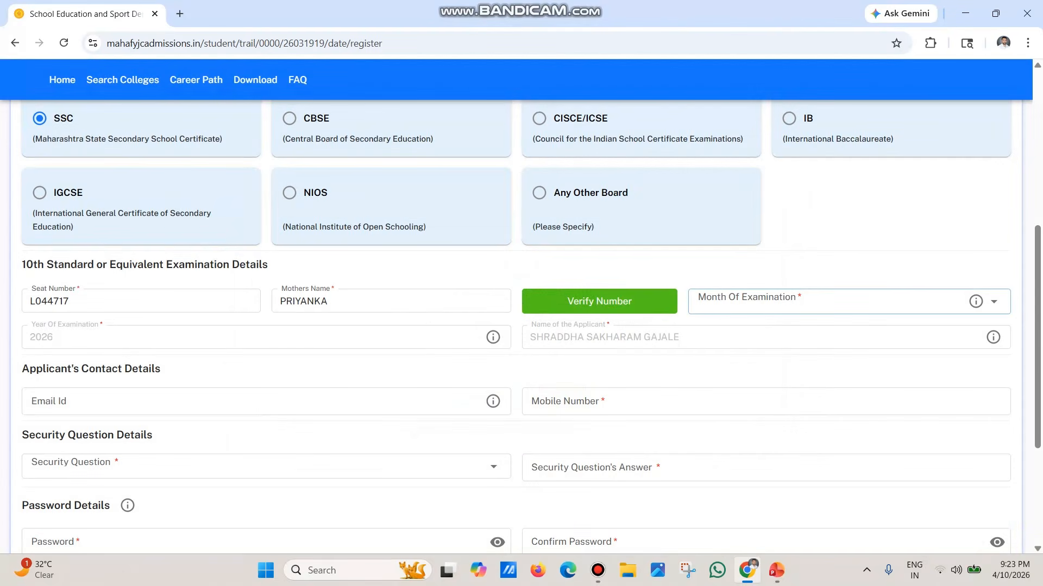
click(794, 302)
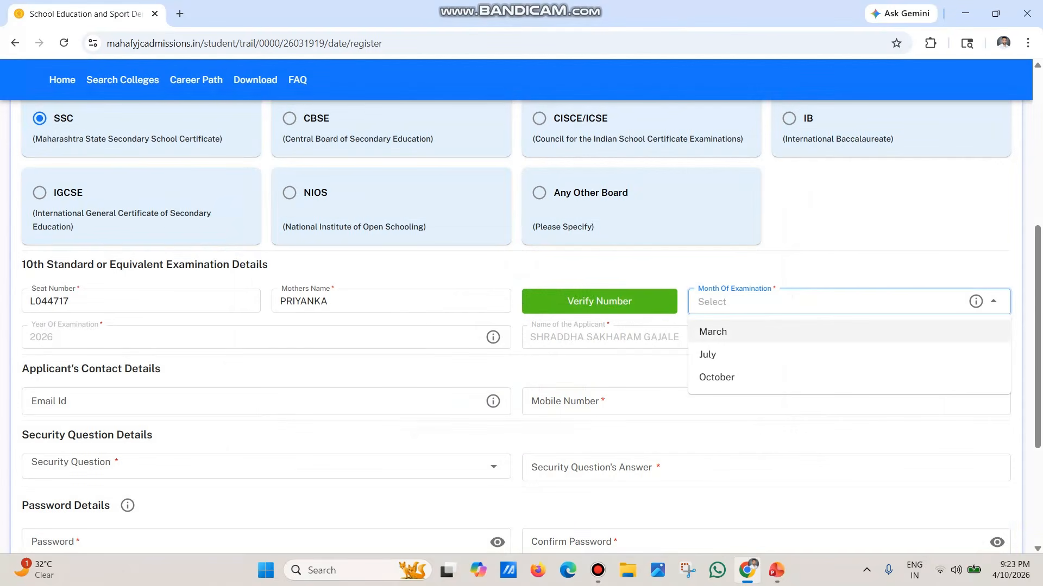
click(771, 333)
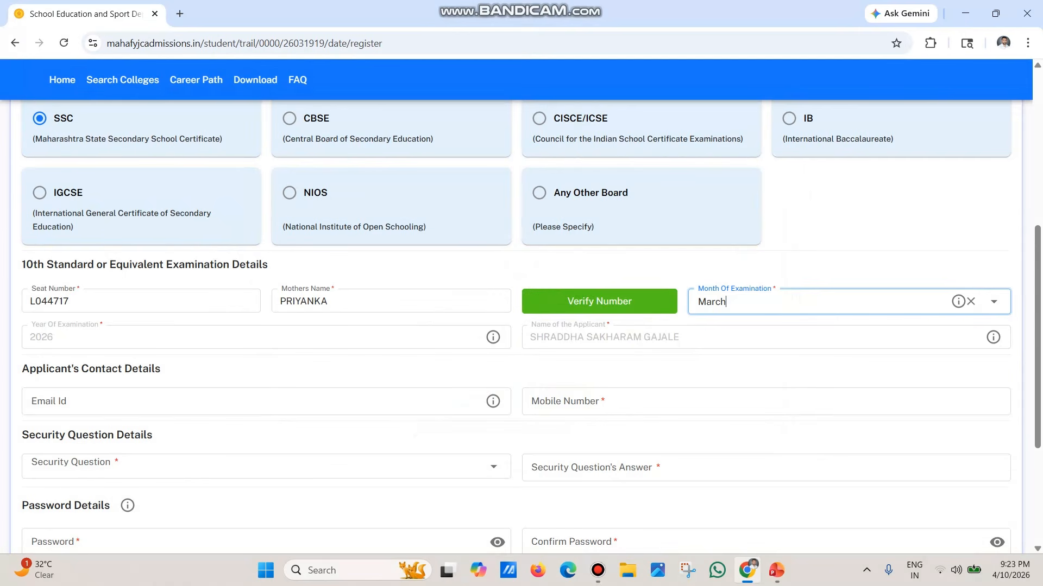
click(256, 402)
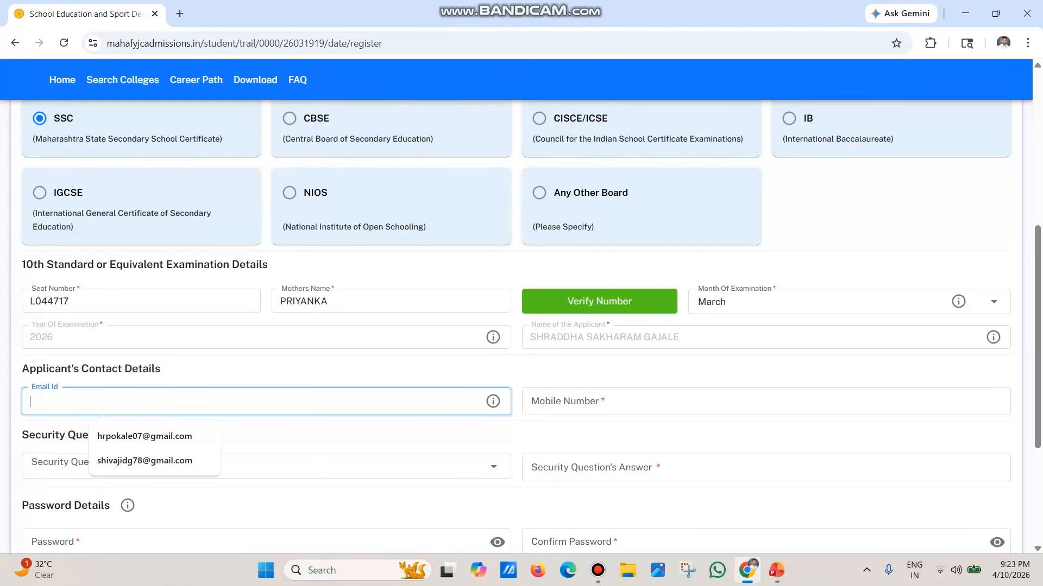
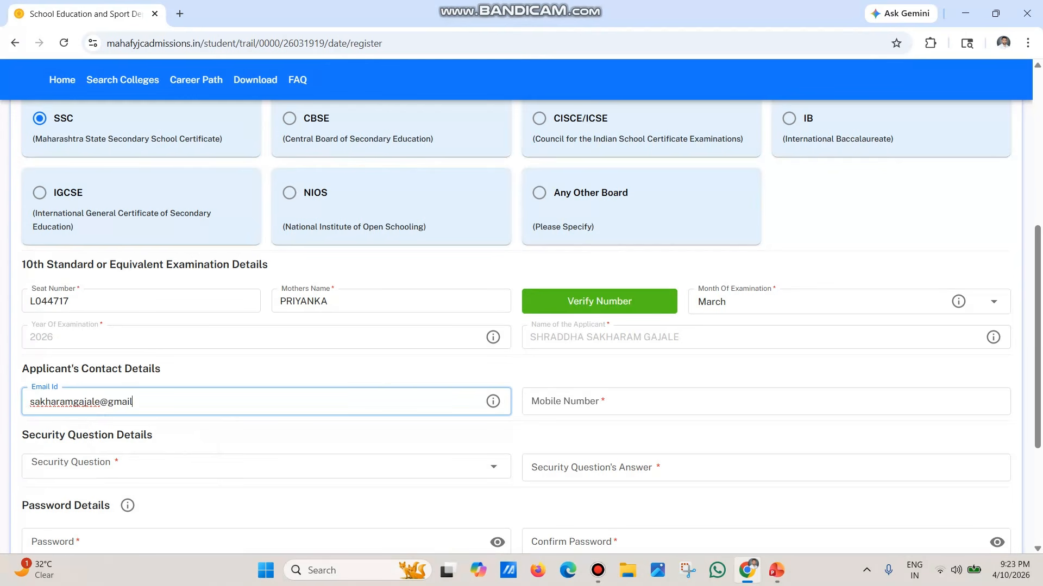
Step: Fill in the applicant's e-mail address and mobile number
click(597, 401)
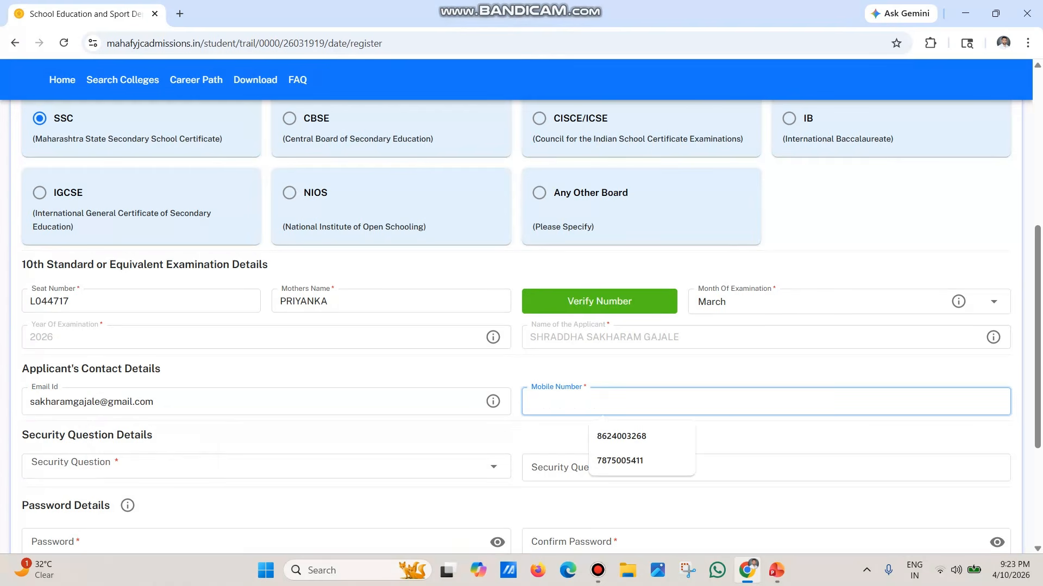
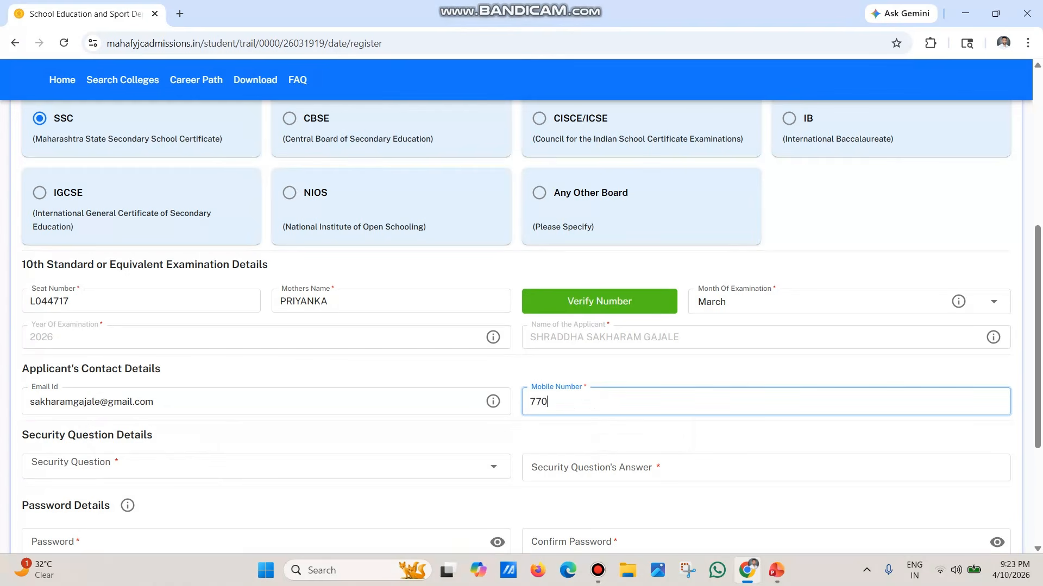
Step: Set the security question to 'Which is your favourite game ?' with its saved answer
click(266, 467)
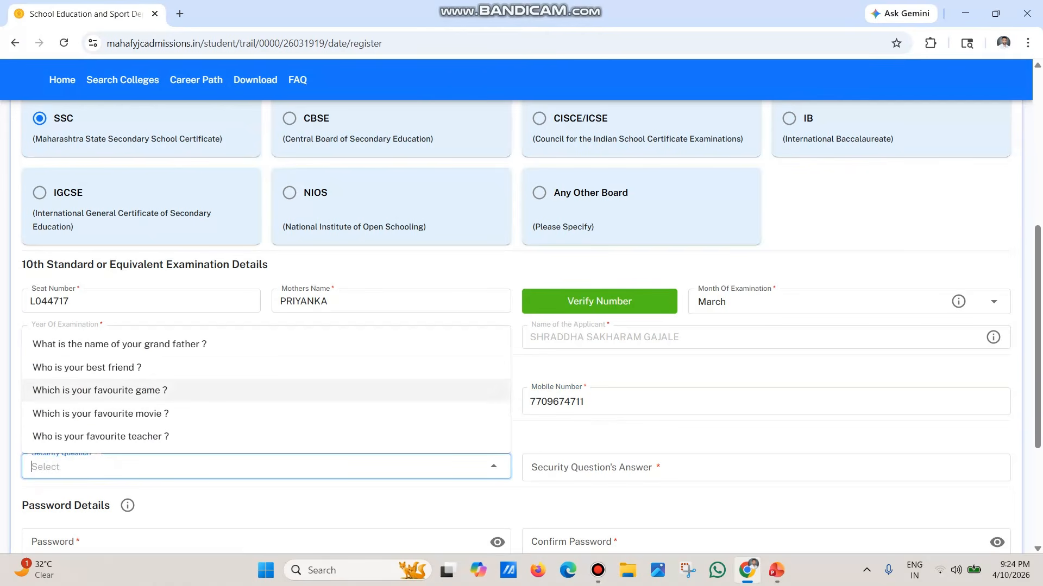
click(100, 390)
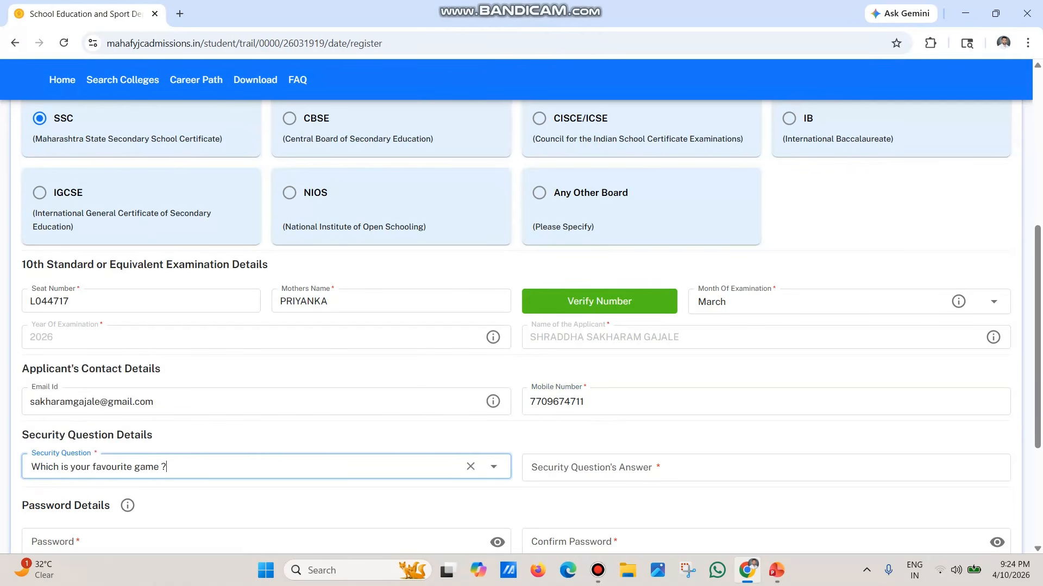
click(652, 468)
key(Down)
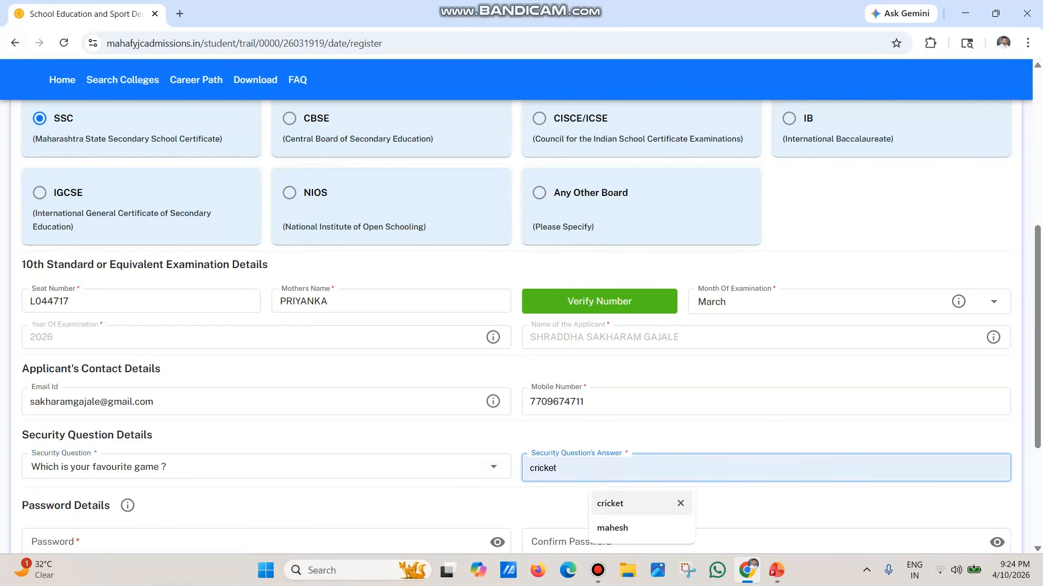
key(Return)
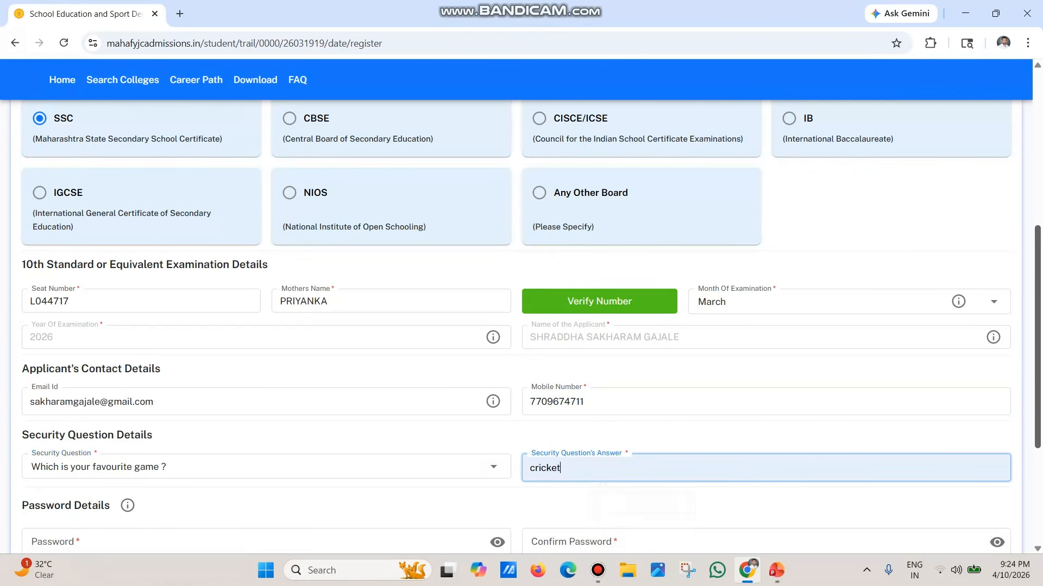
scroll(522, 326, down, 3)
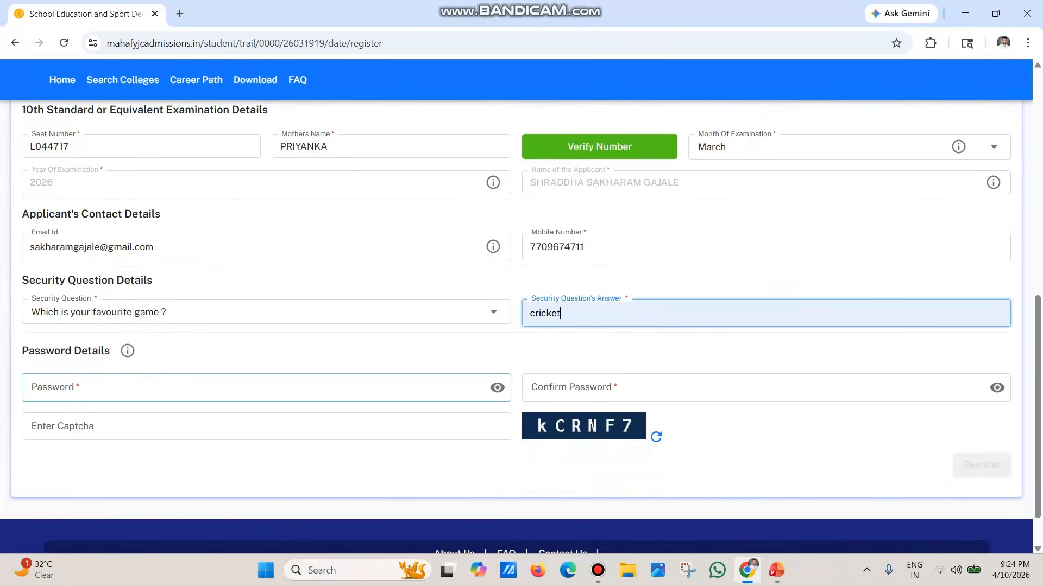
click(266, 387)
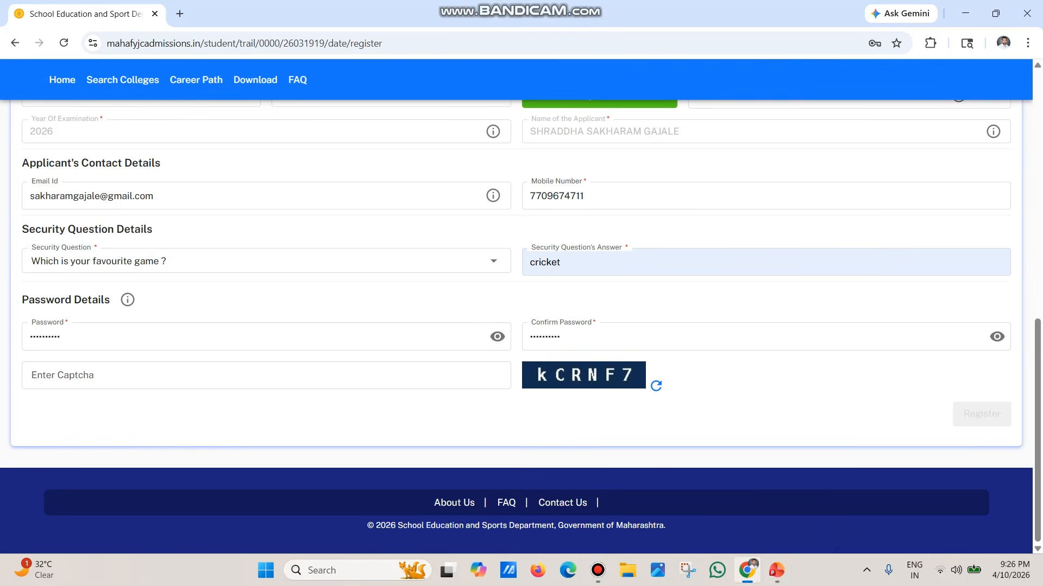
Step: Enter the captcha code and submit the registration
click(266, 375)
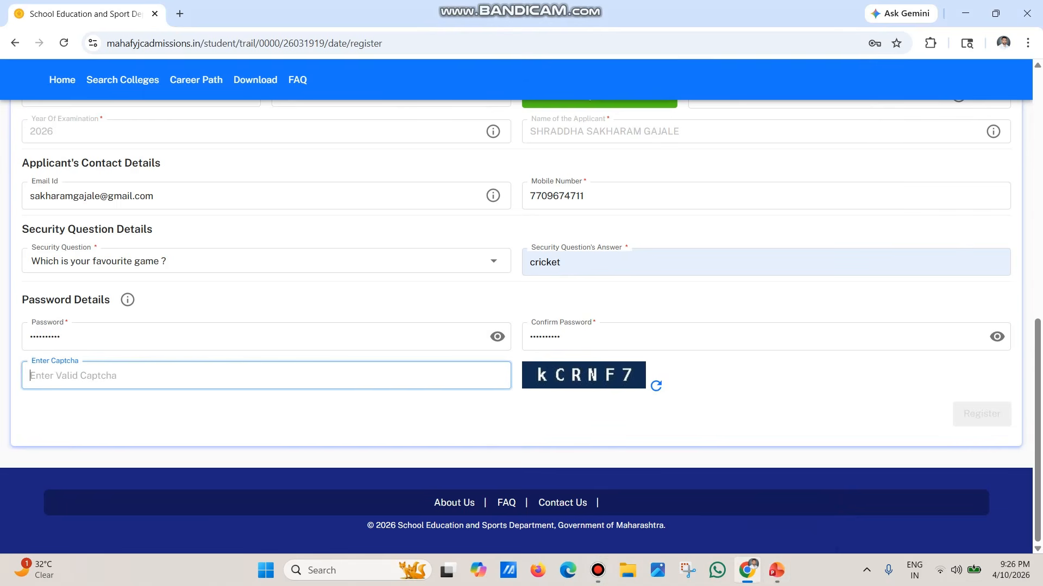
text(kCRNF7)
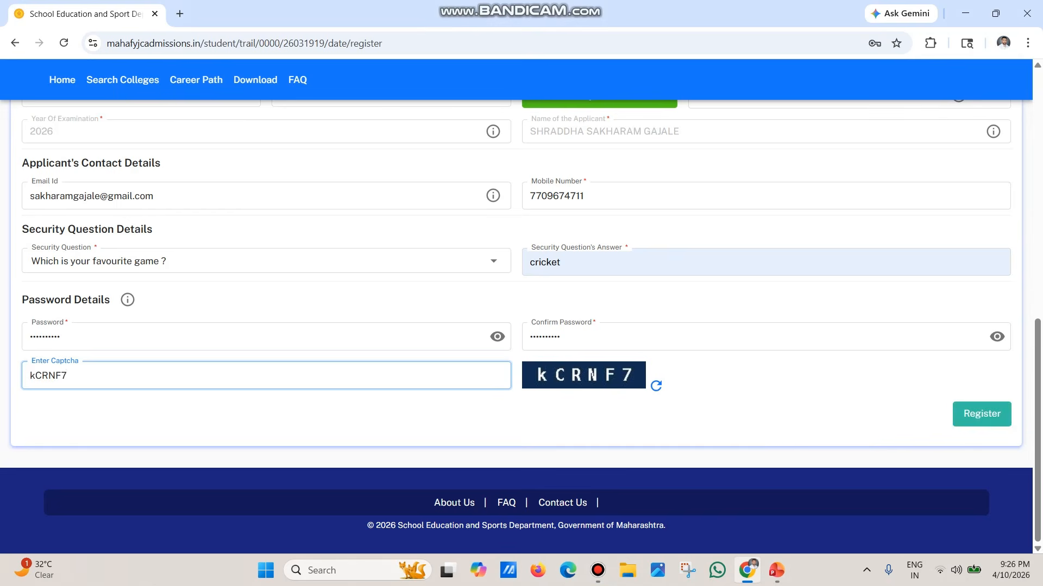
click(981, 414)
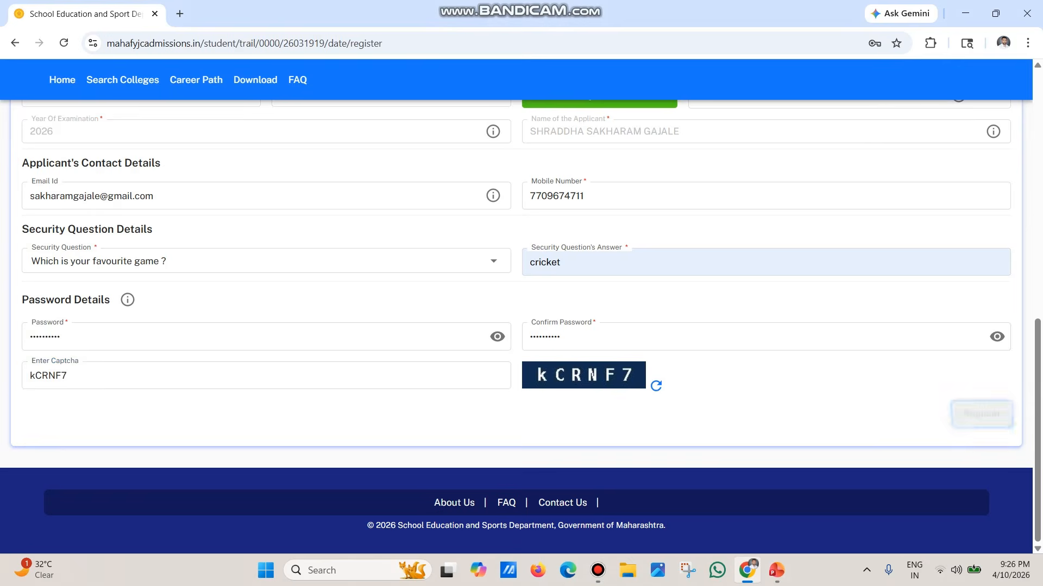